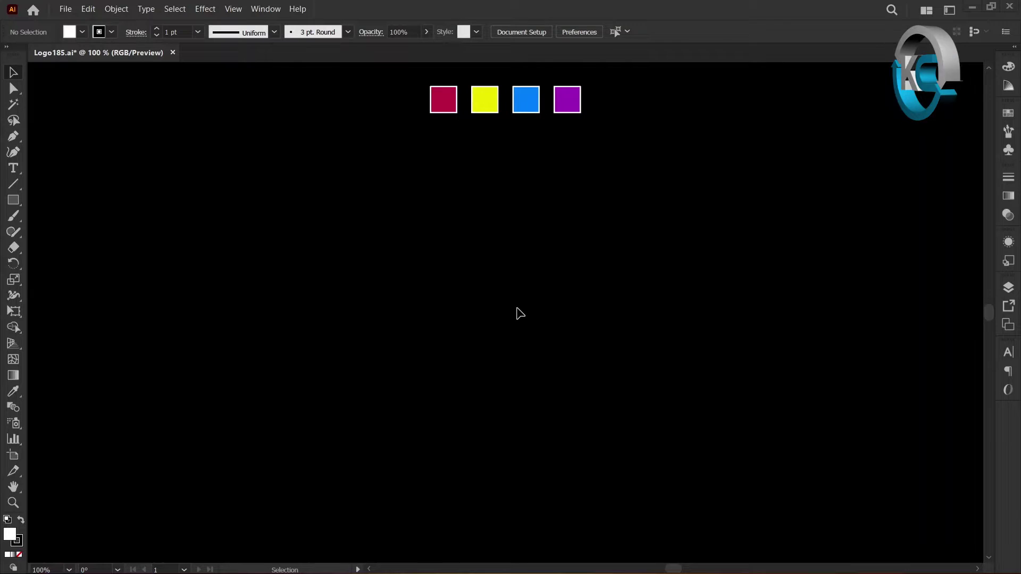
Enable Show Center Mark in the artboard options and set the fill to None
double_click(14, 455)
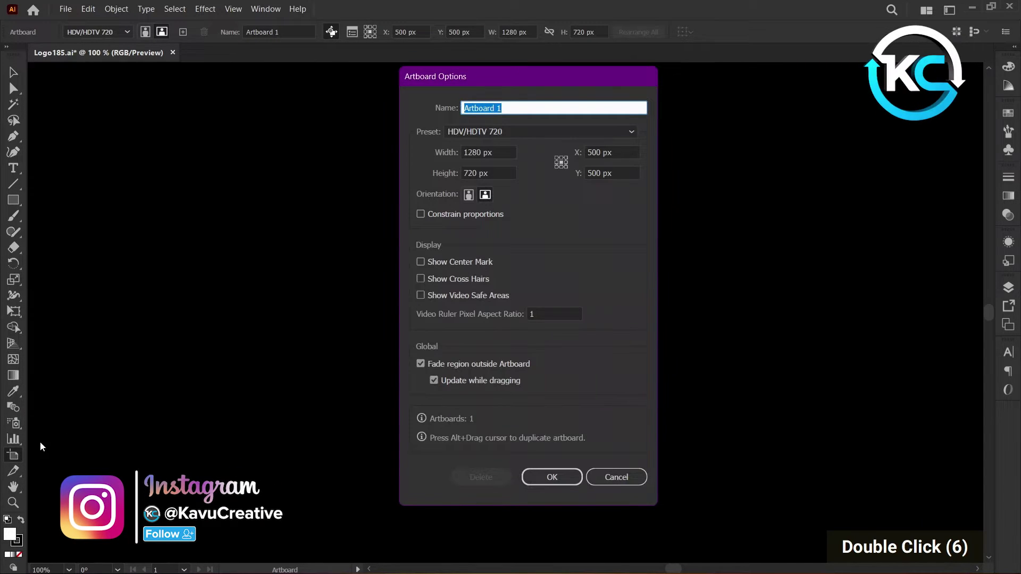
click(434, 263)
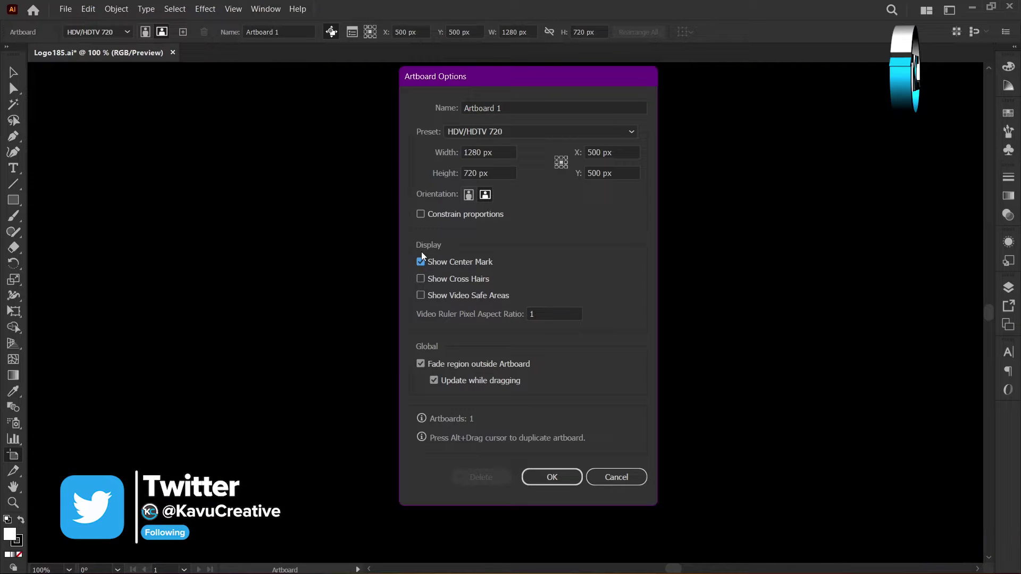
click(557, 479)
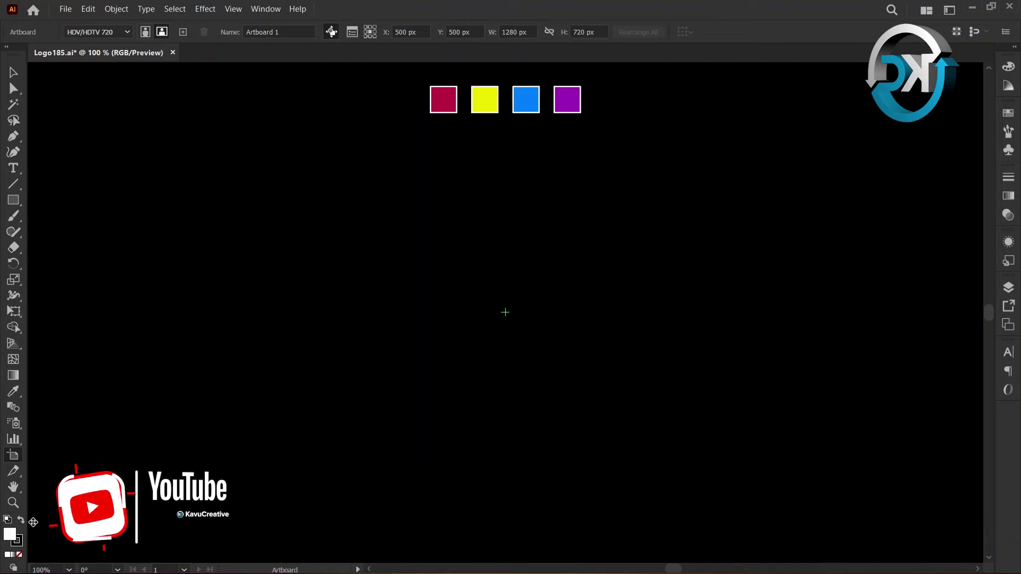
click(20, 555)
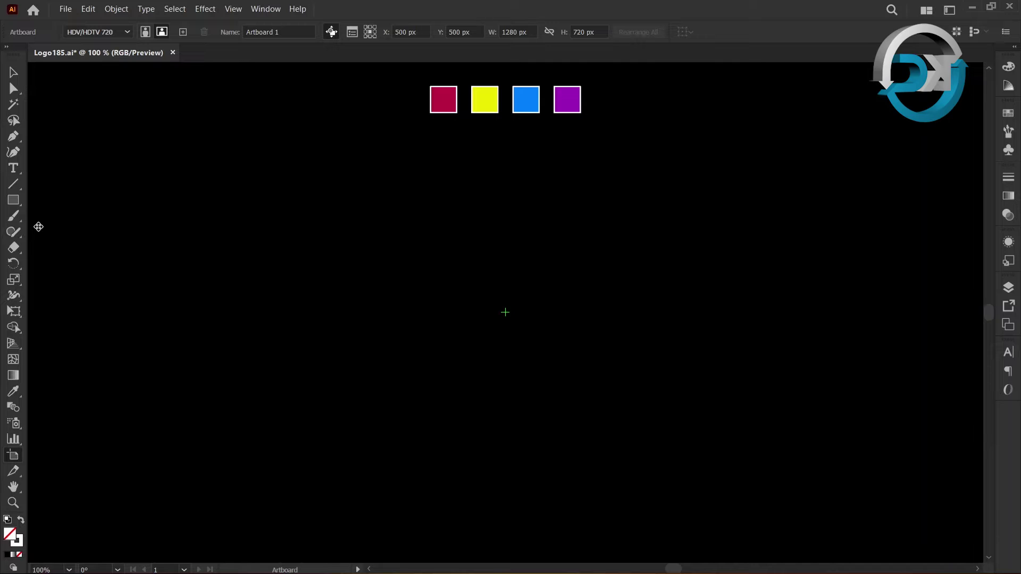
Draw a 100 px square centred on the artboard's centre mark
click(13, 201)
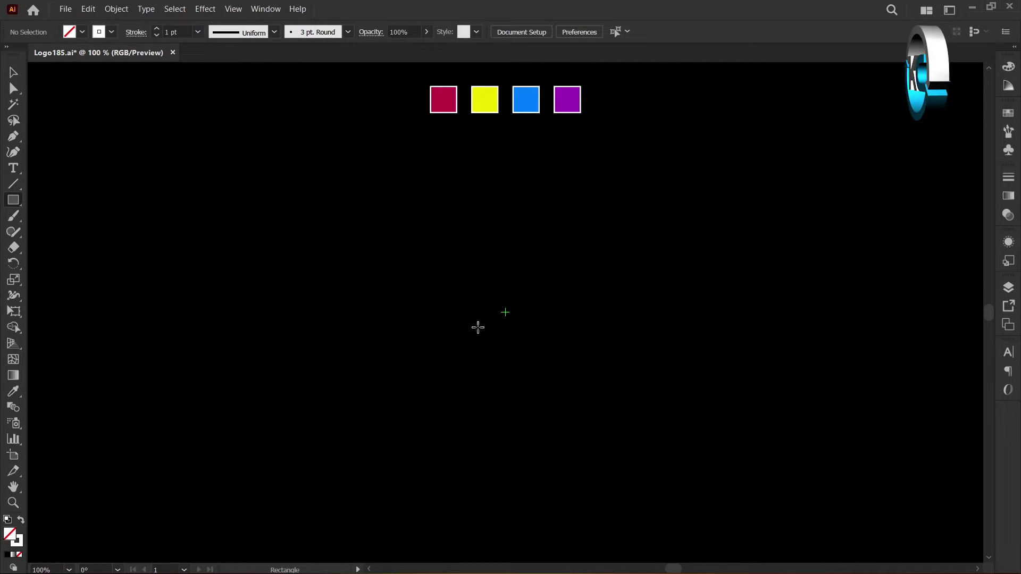
alt+click(506, 313)
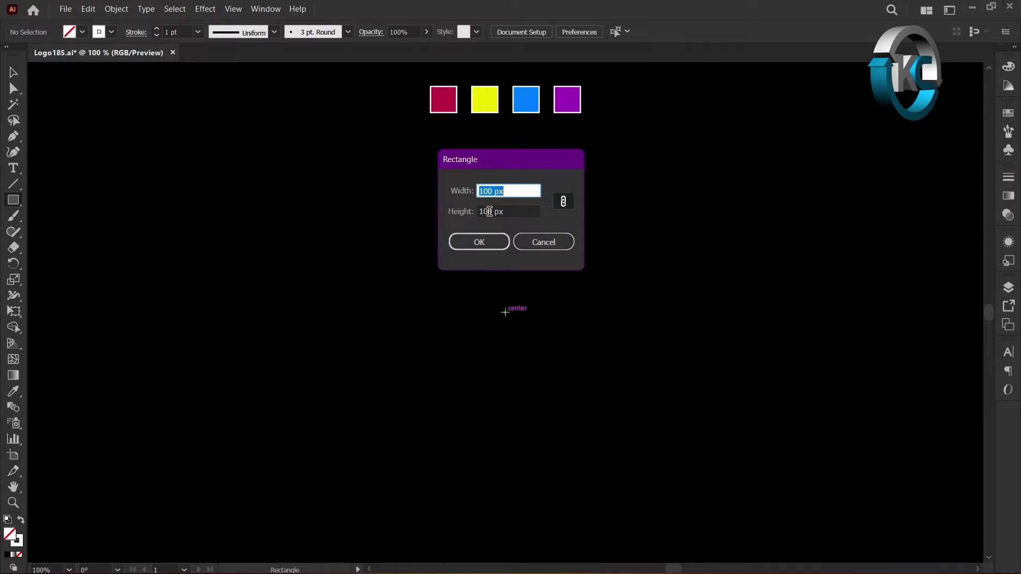
click(479, 242)
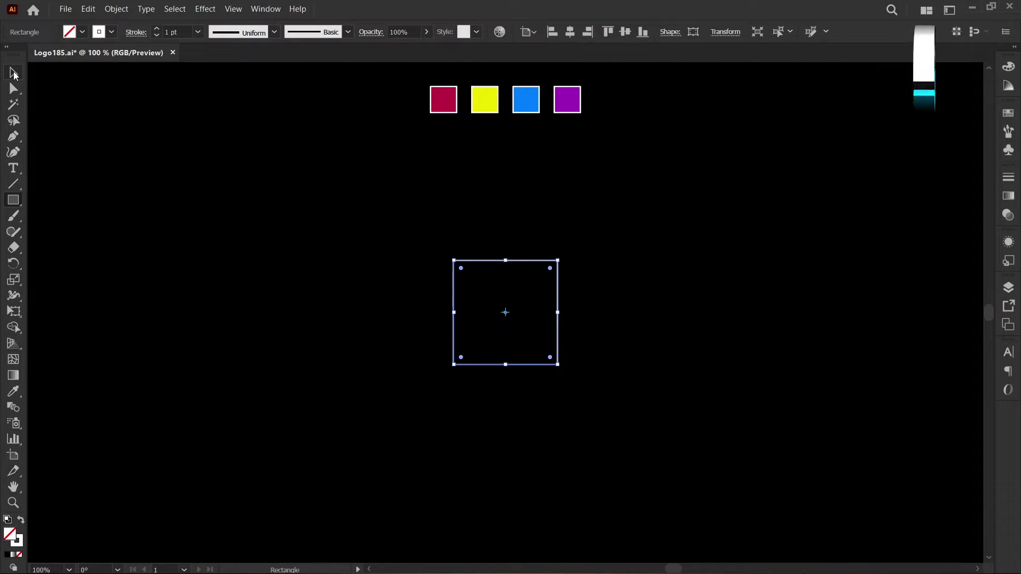
double_click(75, 126)
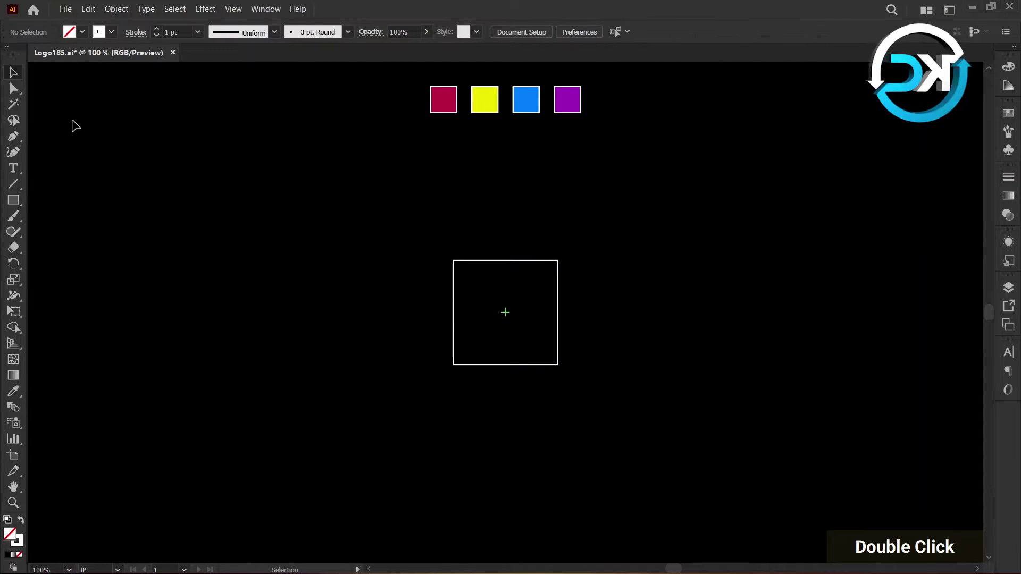
Draw a 100 px circle centred on the same centre mark
right_click(11, 207)
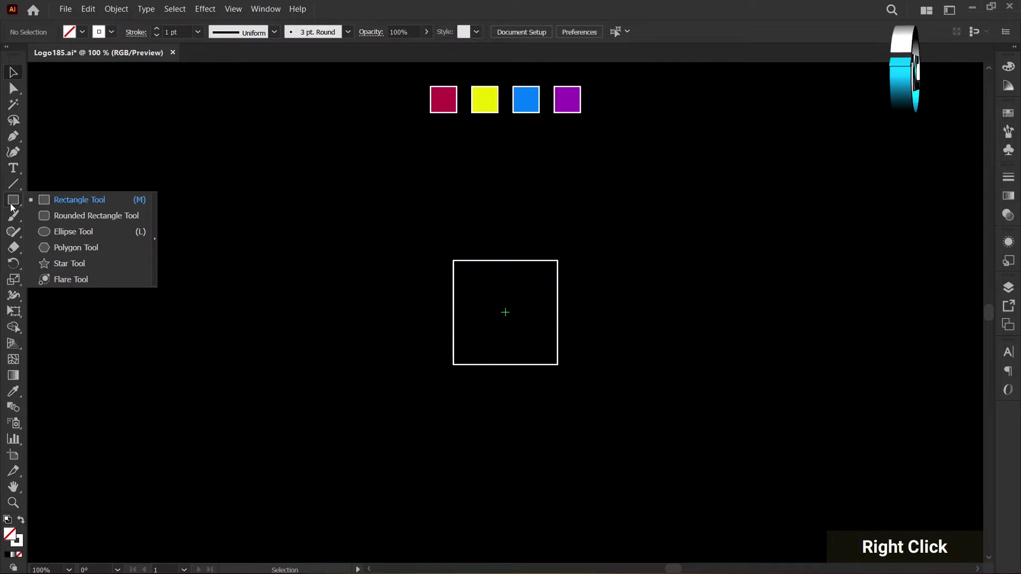
click(60, 231)
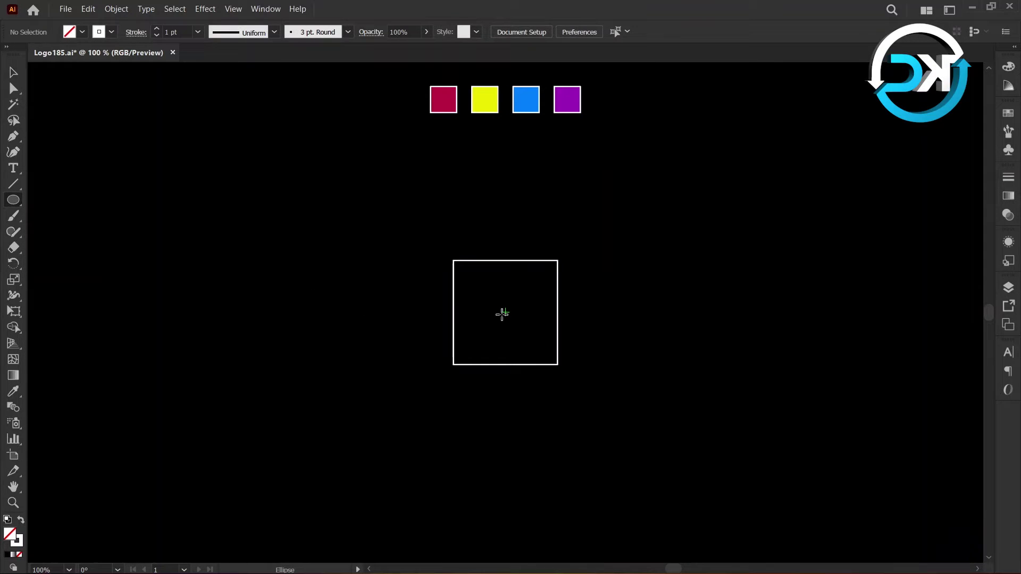
alt+click(504, 312)
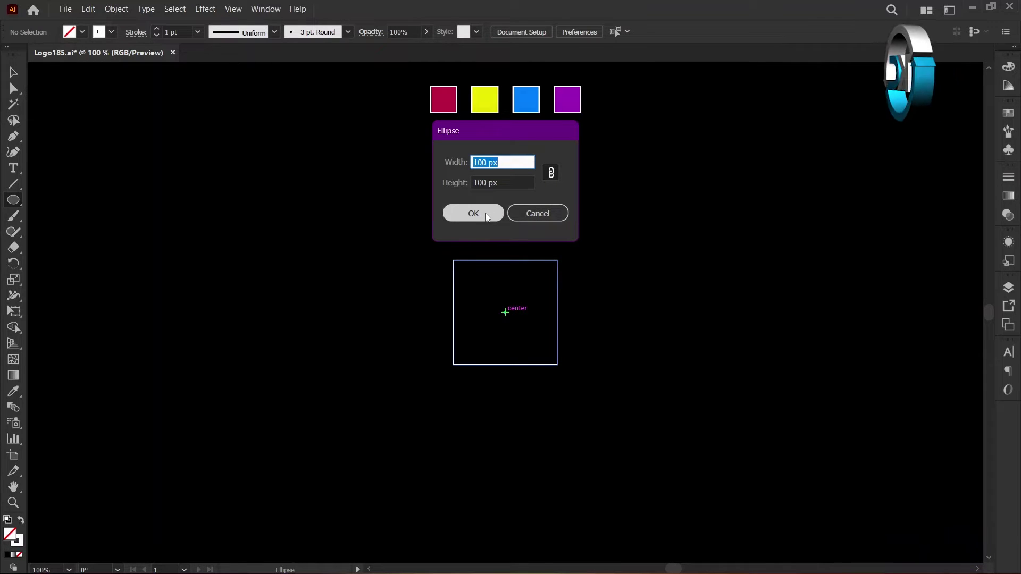
click(487, 215)
click(13, 72)
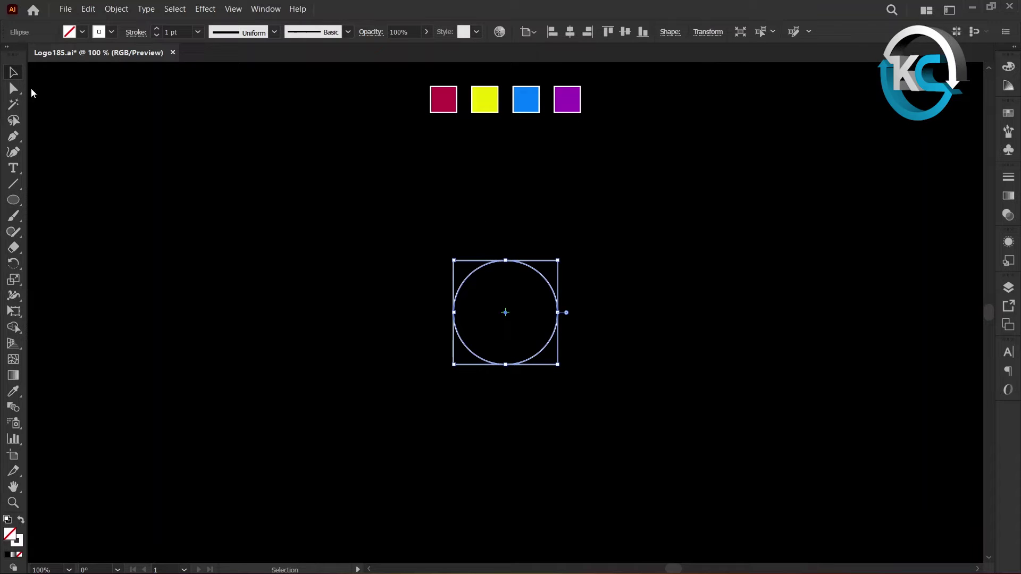
Move the circle so it sits centred on the square's left edge
double_click(506, 294)
click(542, 347)
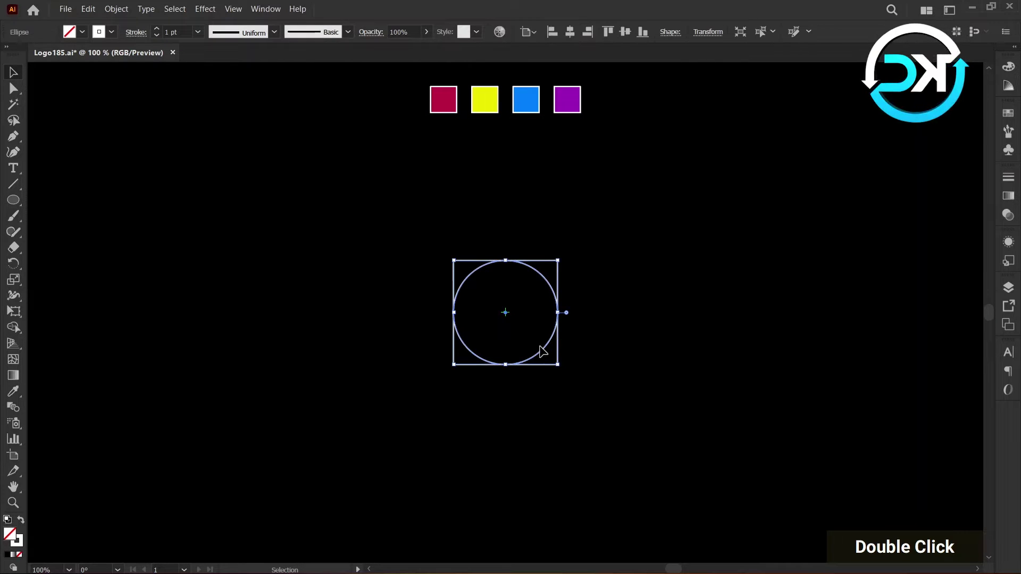
click(543, 352)
drag(543, 349, 491, 347)
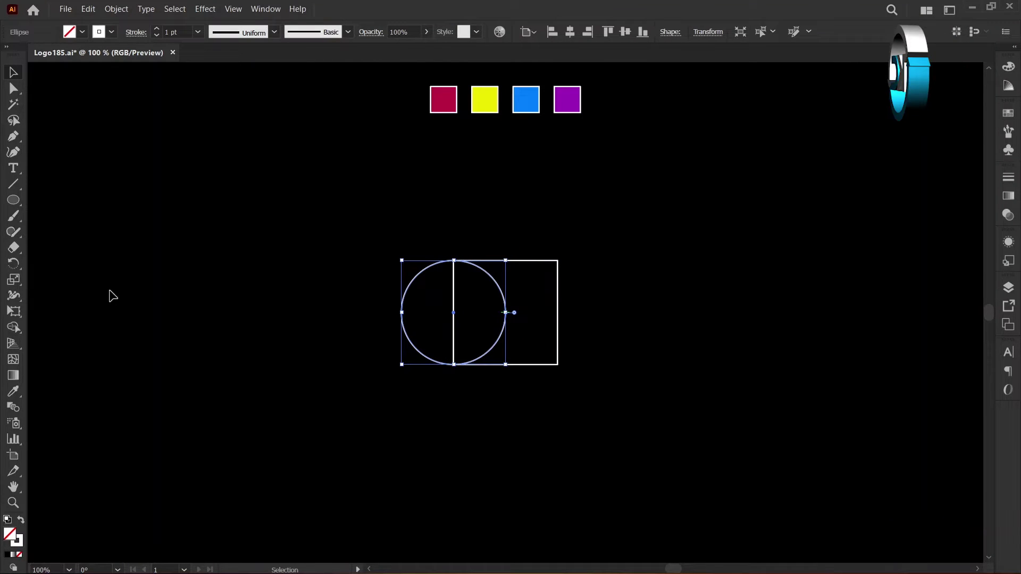
Make three 90° rotated copies of the circle around the square's centre
double_click(14, 265)
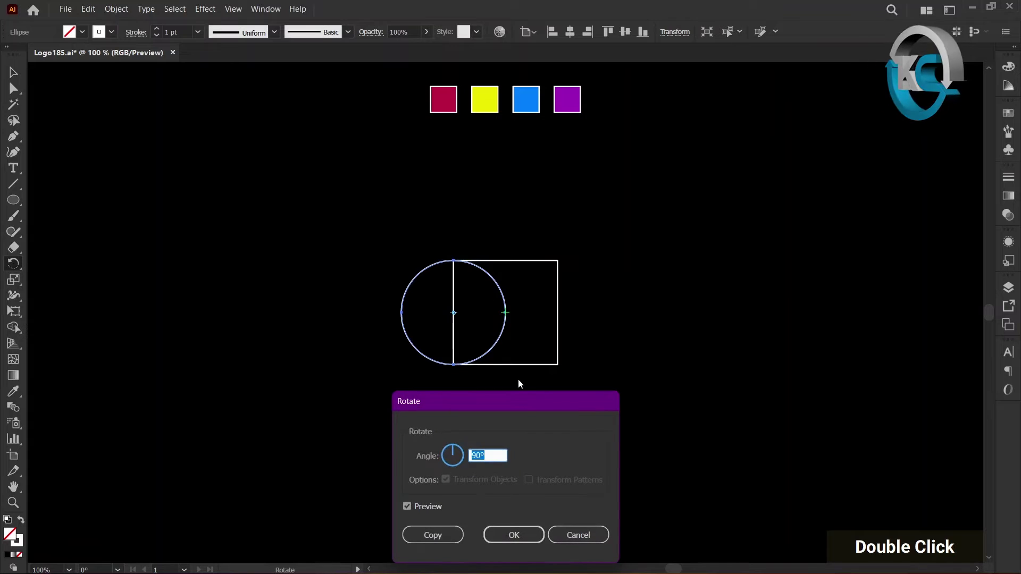
click(568, 533)
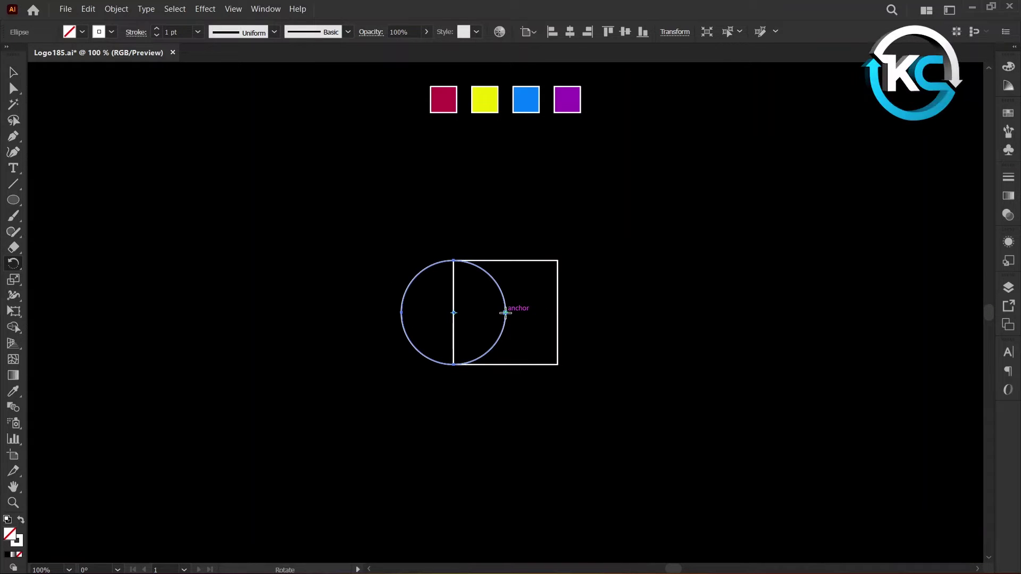
alt+click(505, 313)
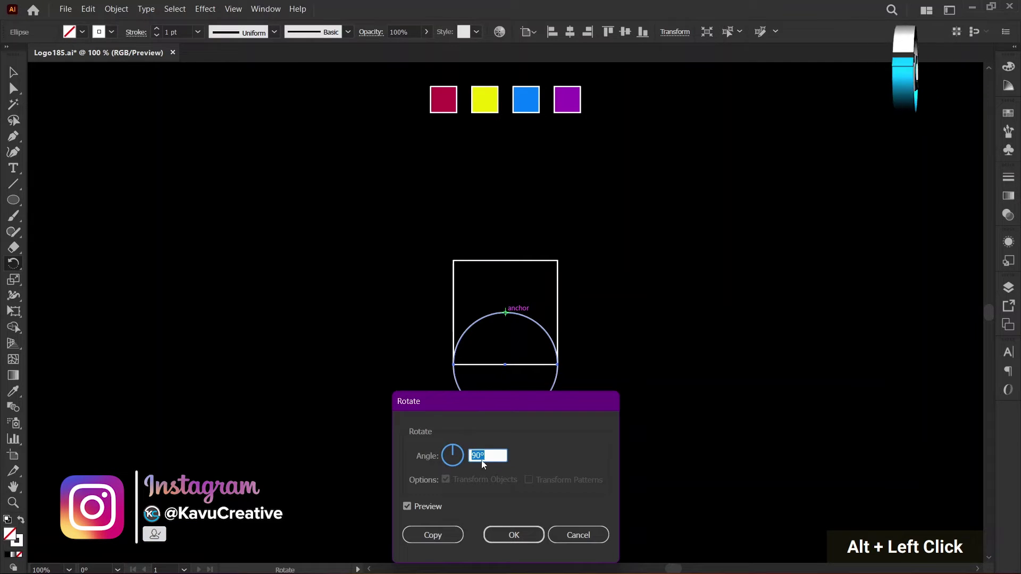
click(446, 536)
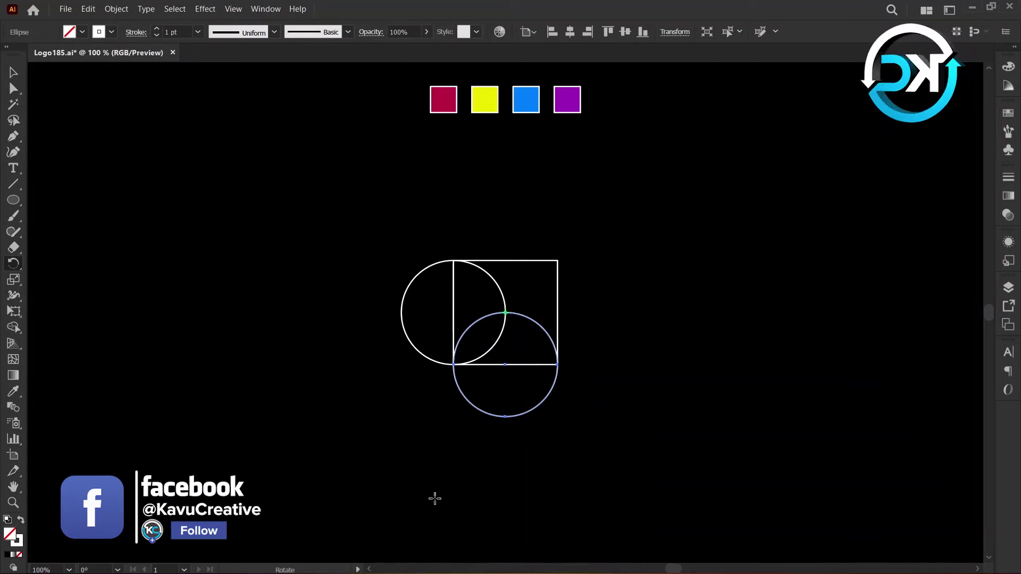
key(ctrl)
key(ctrl+d)
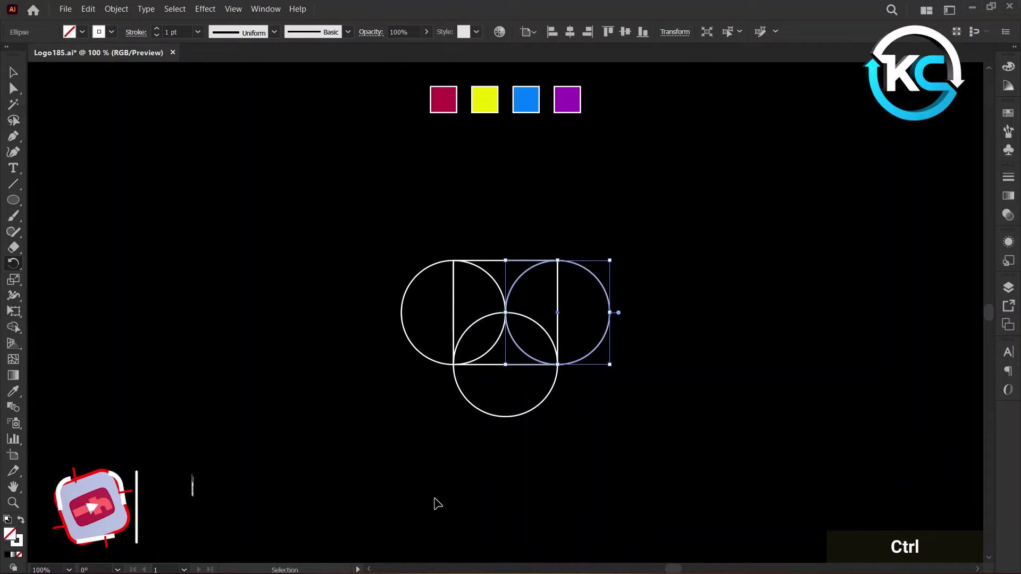
key(ctrl+d)
Select the square and four circles for Shape Builder, with white fill and no stroke
key(v)
double_click(271, 210)
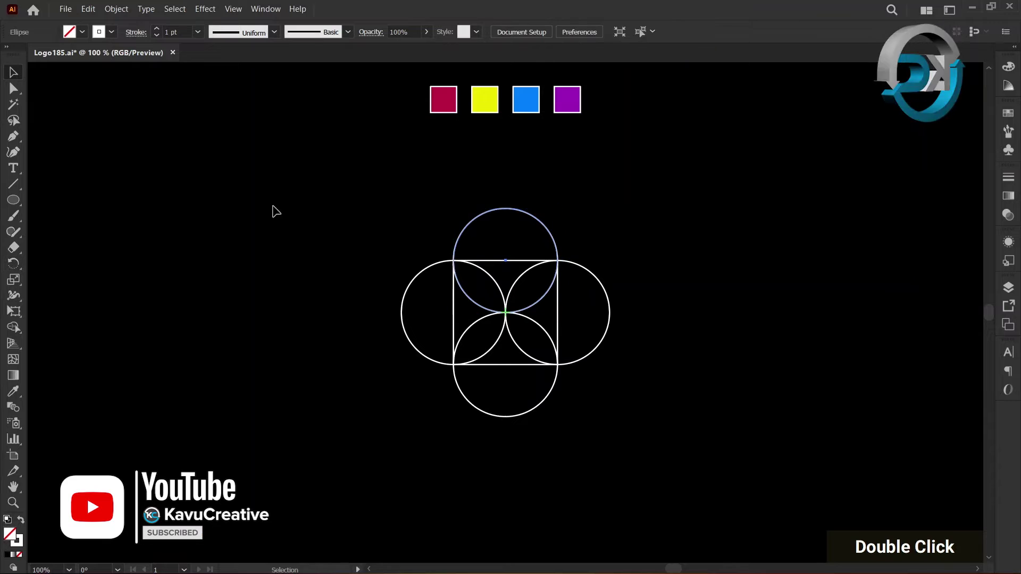
mouse_move(369, 196)
mouse_down()
mouse_move(549, 331)
mouse_move(623, 417)
mouse_up()
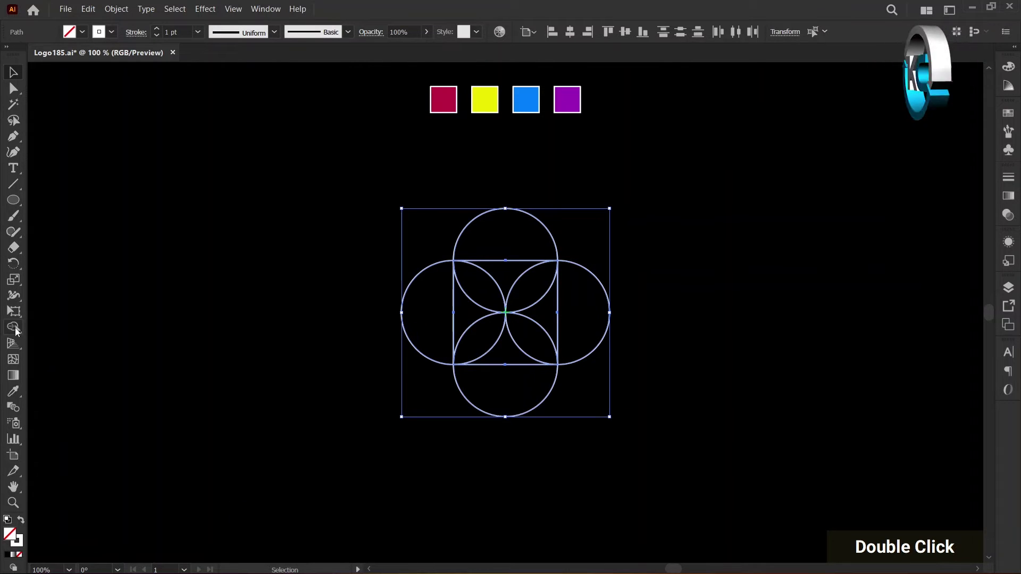
click(14, 328)
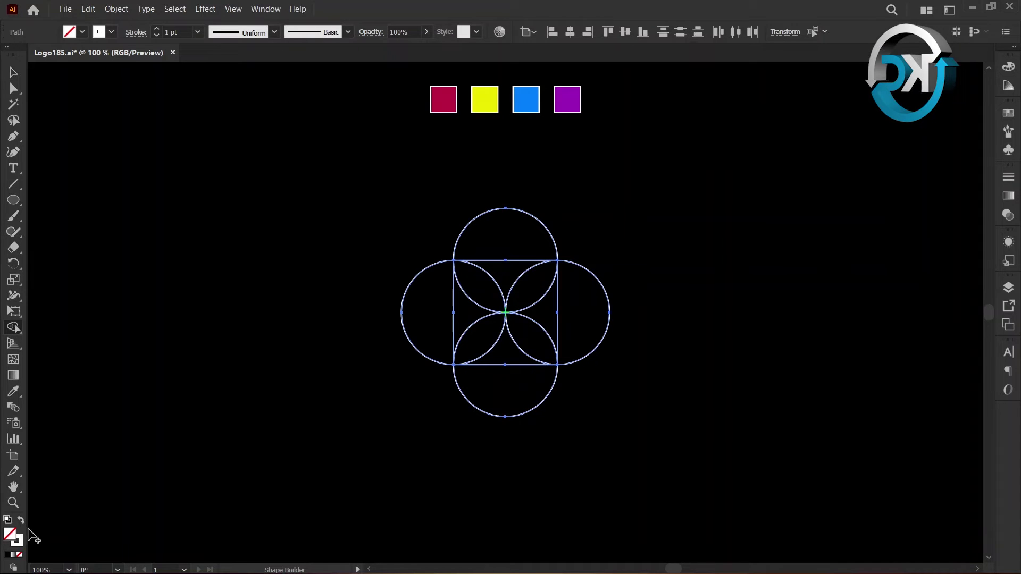
click(20, 523)
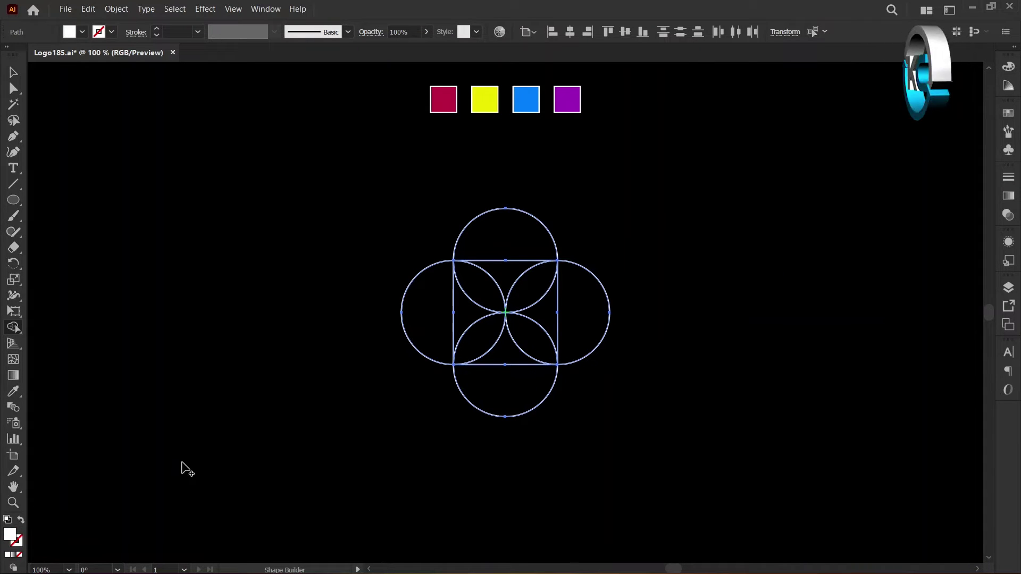
Merge the petal and lens regions inside the square into two white shapes
double_click(465, 283)
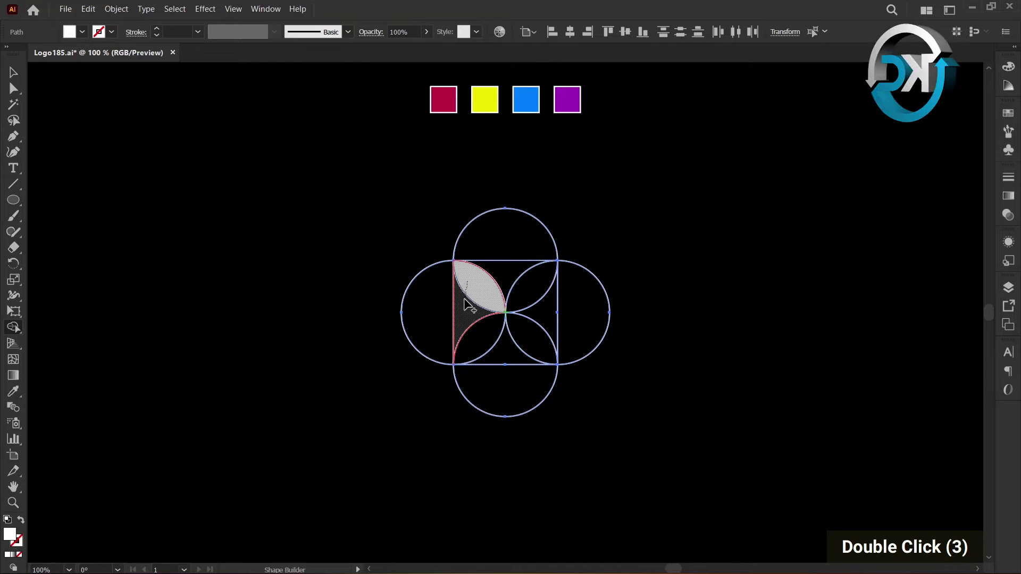
click(468, 311)
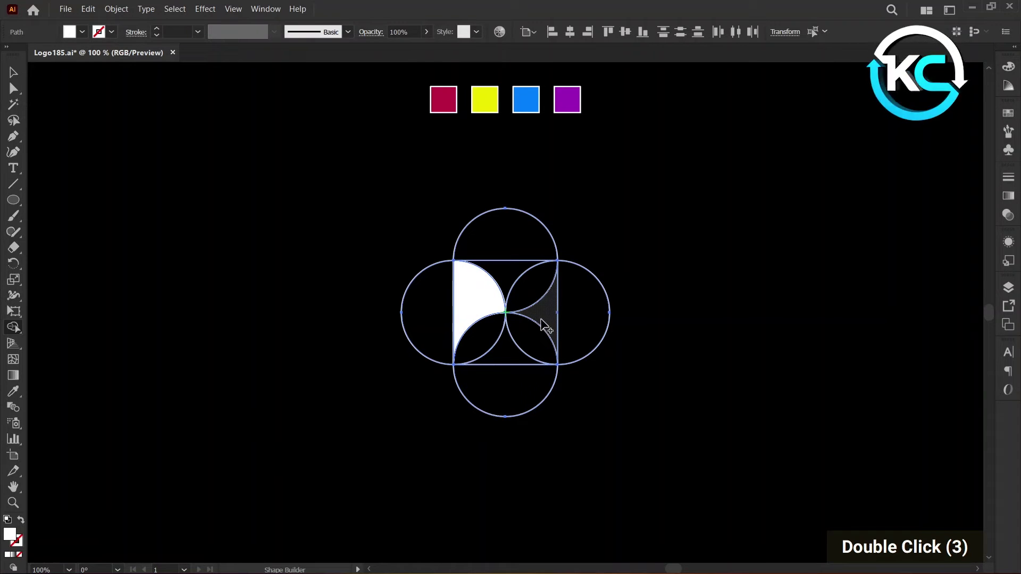
double_click(543, 335)
click(545, 340)
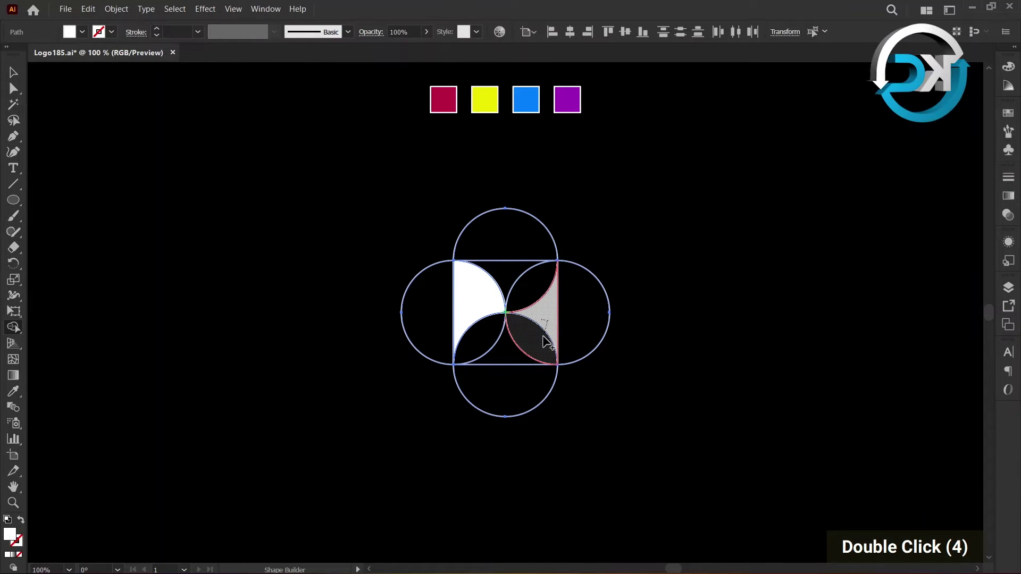
Delete the leftover circle pieces and lenses, leaving only the white petal pair
alt+click(509, 239)
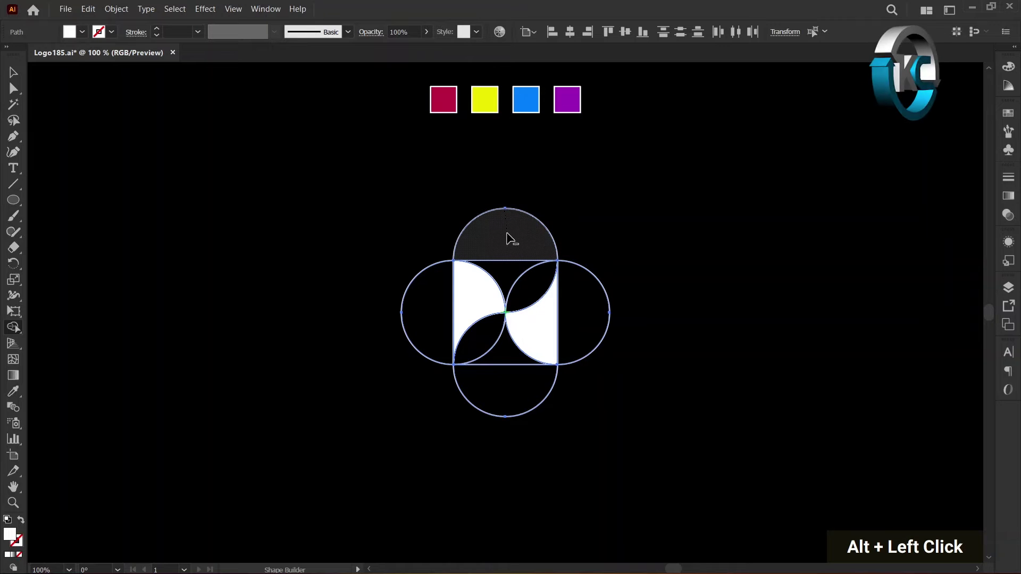
alt+click(510, 263)
alt+click(440, 269)
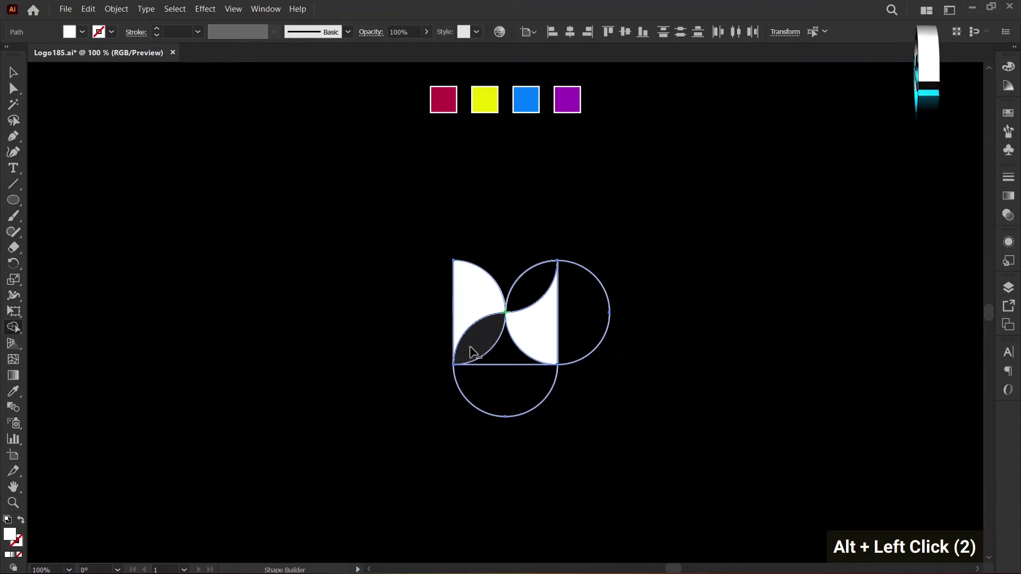
drag(473, 348, 530, 412)
alt+click(581, 335)
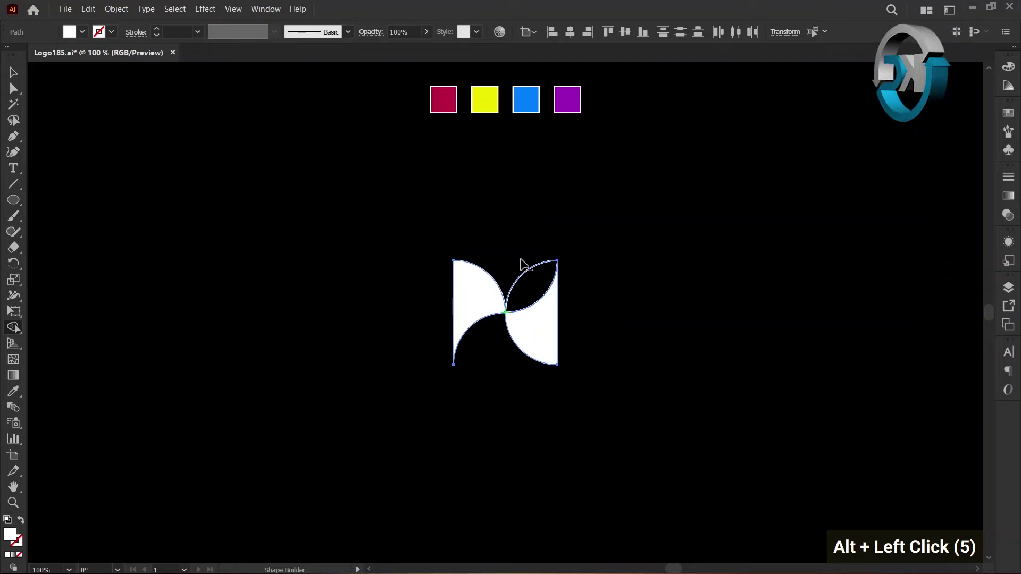
alt+click(530, 278)
Copy the petal pair at 90° around its bottom-left corner three times
click(14, 72)
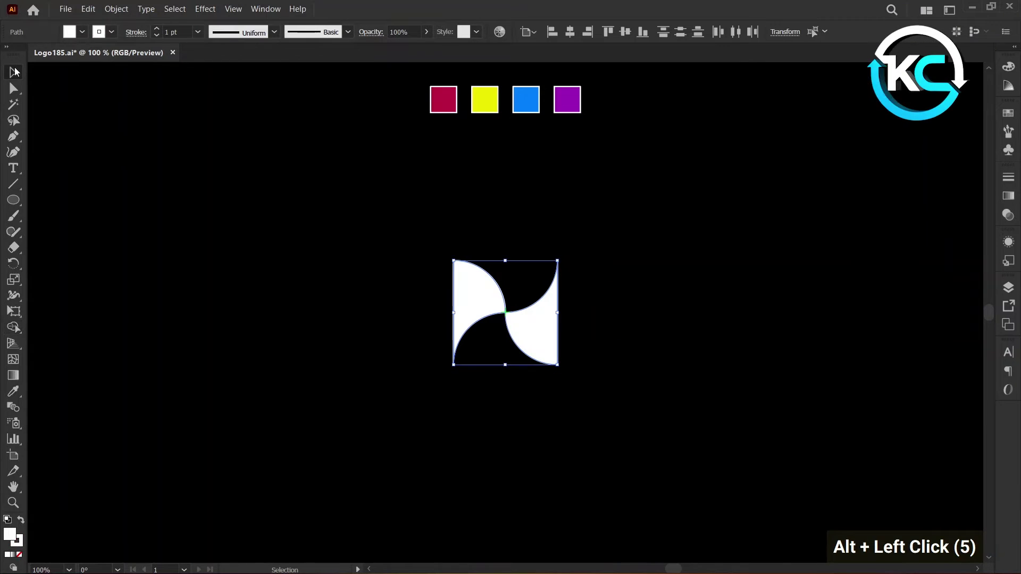
double_click(385, 230)
drag(417, 221, 521, 355)
drag(572, 396, 572, 395)
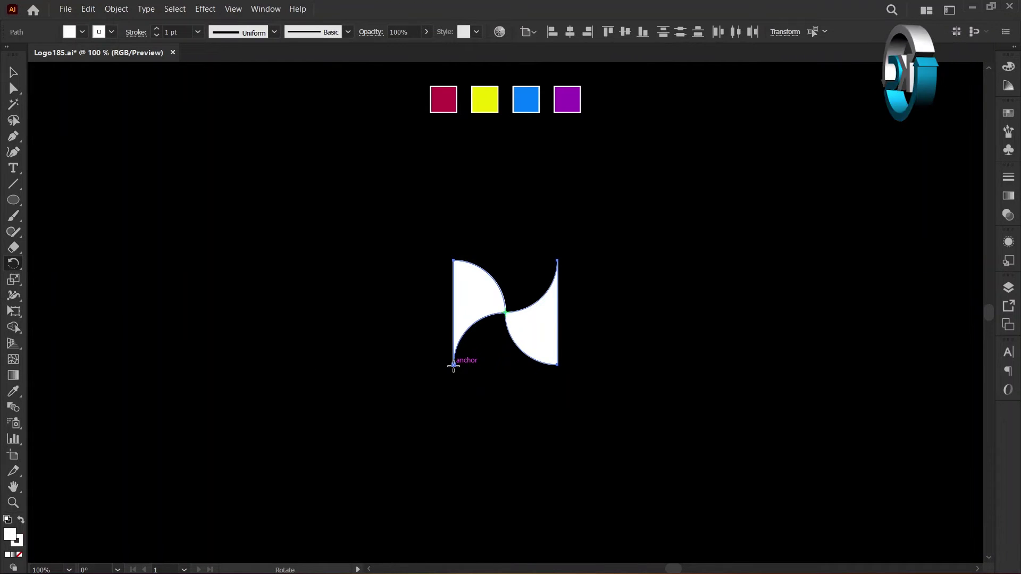
alt+click(454, 365)
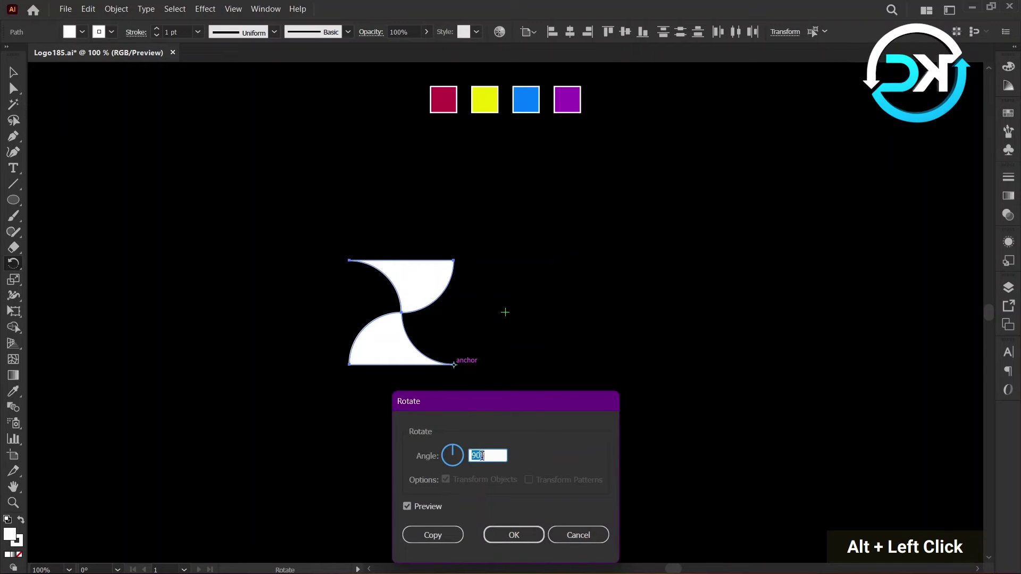
click(445, 536)
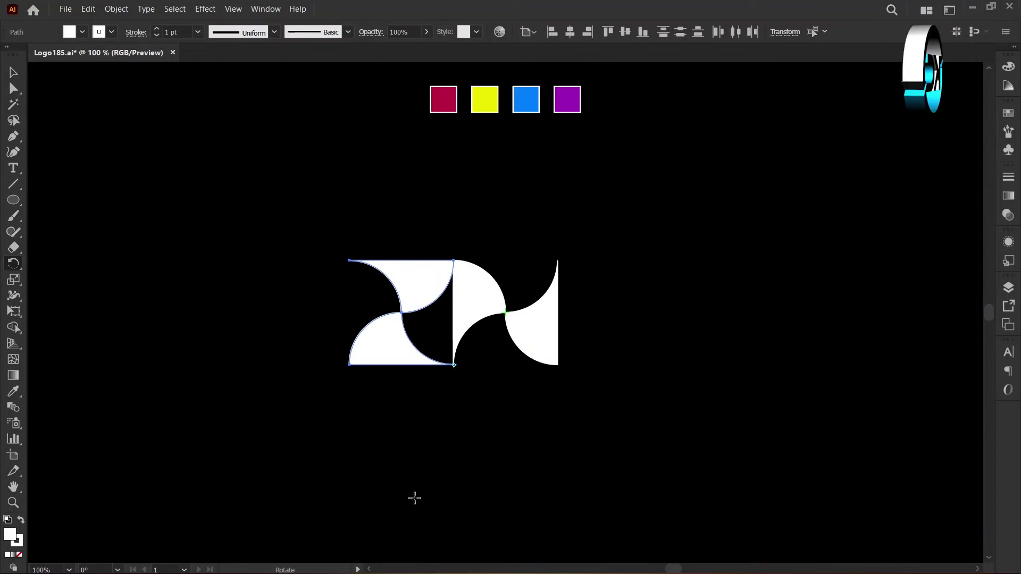
key(ctrl+d)
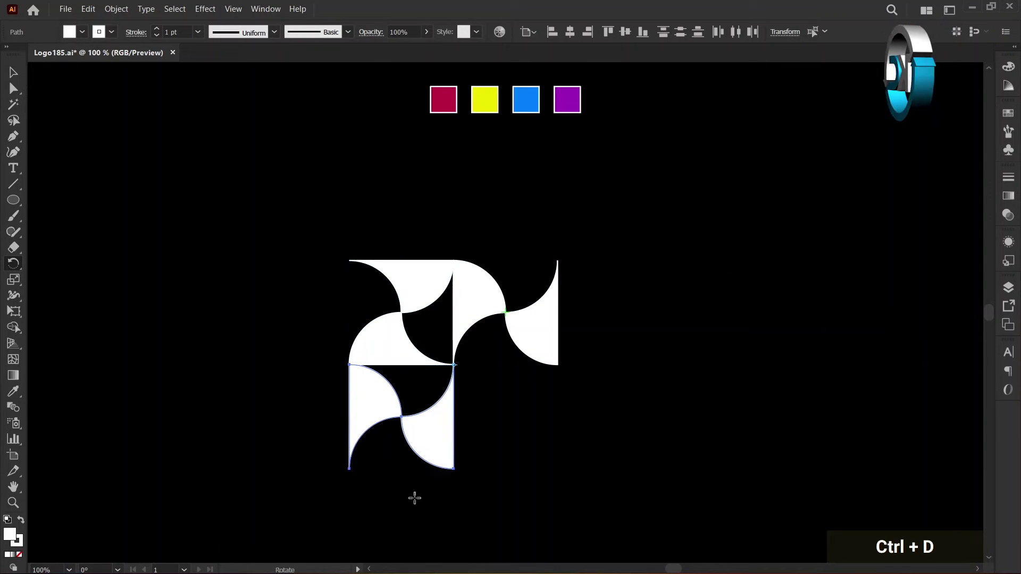
key(ctrl+d)
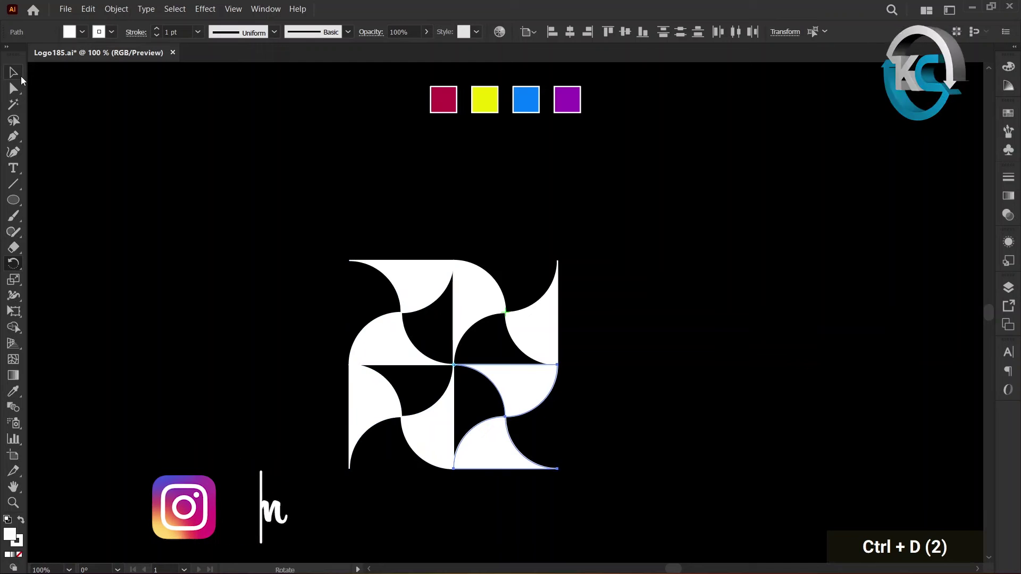
Colour the top-right petal pair crimson and the top-left pair yellow
click(22, 78)
click(547, 256)
drag(477, 255, 491, 277)
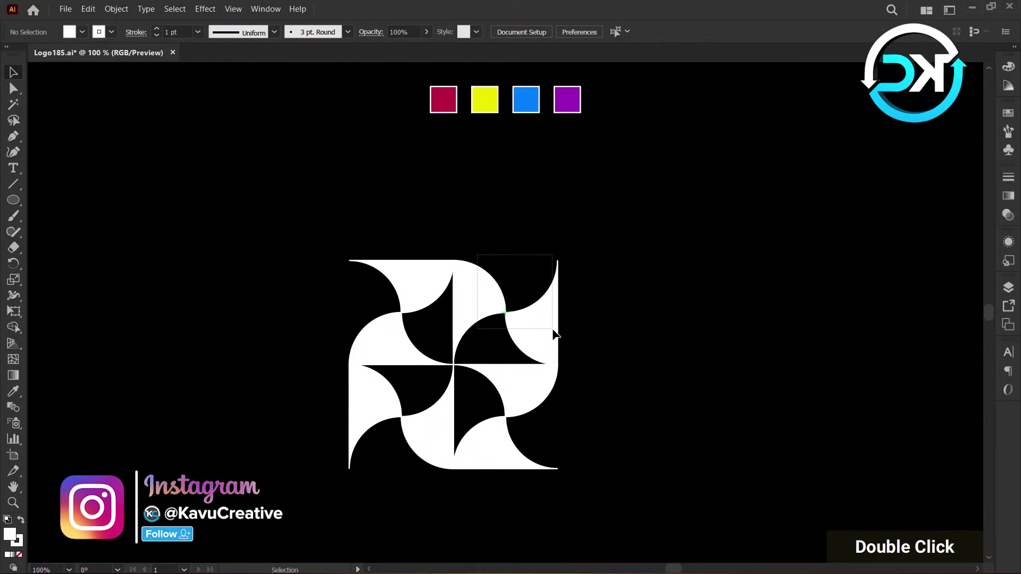
drag(553, 333, 555, 335)
click(441, 101)
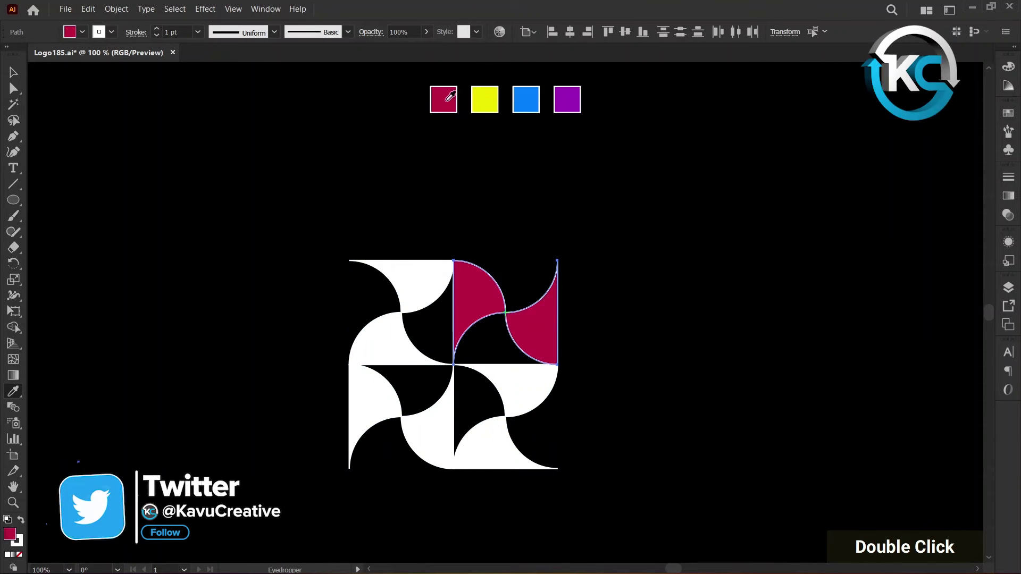
ctrl+drag(319, 198, 418, 349)
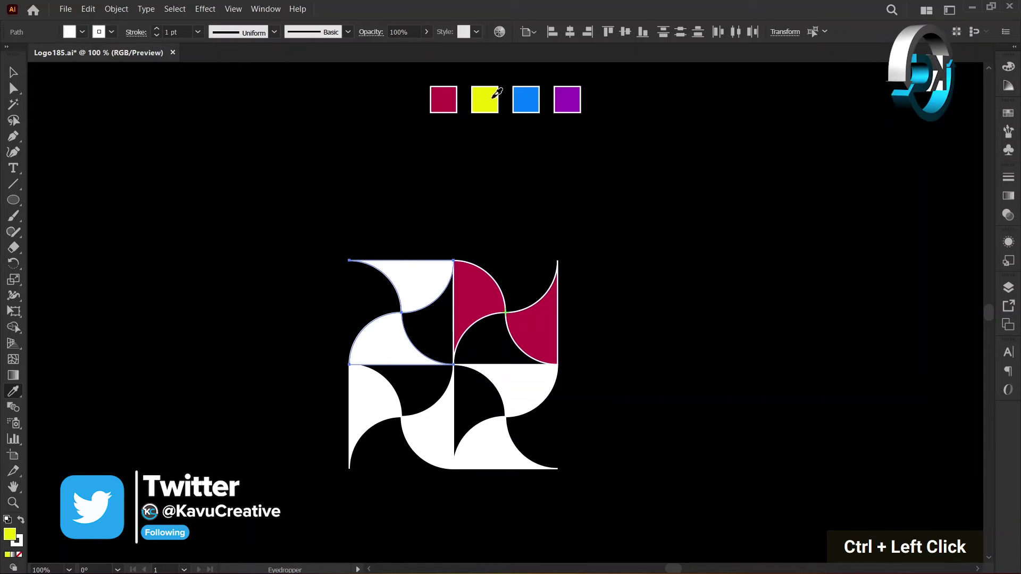
click(485, 99)
Colour the bottom-left petal pair blue and both bottom-right pieces purple
ctrl+drag(299, 409, 430, 461)
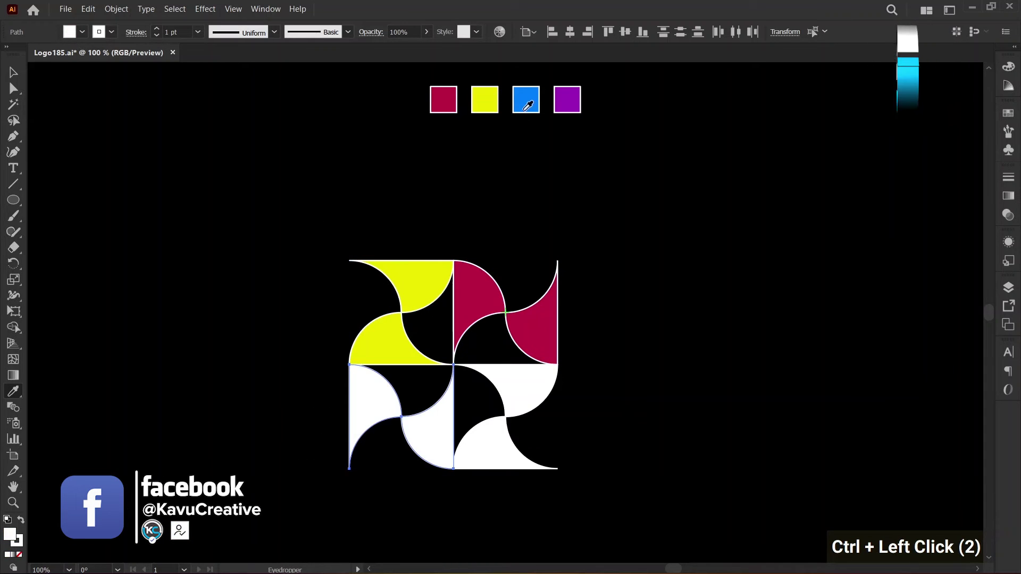
click(527, 99)
ctrl+click(531, 423)
ctrl+drag(531, 422, 511, 394)
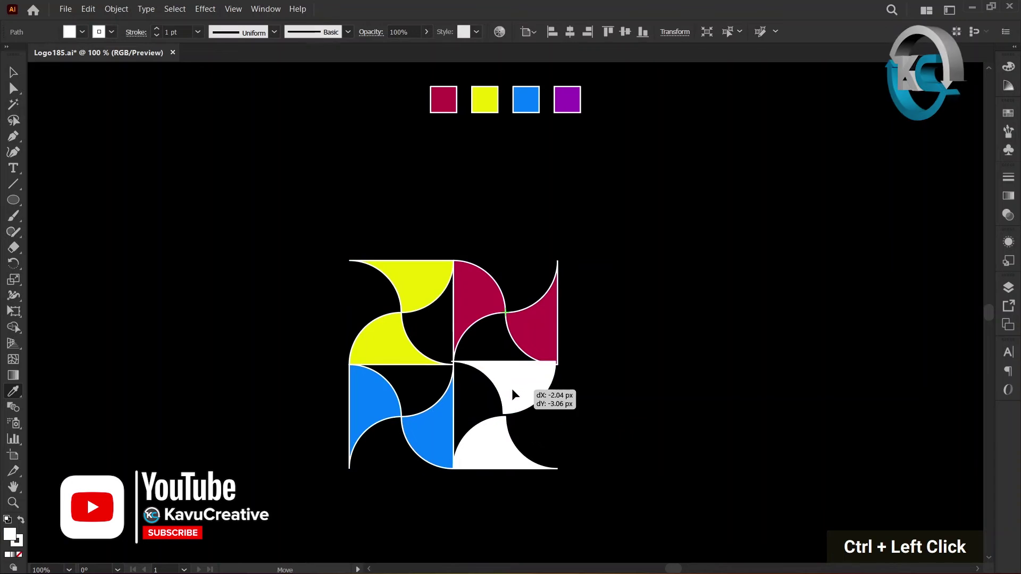
key(ctrl+z)
ctrl+click(509, 392)
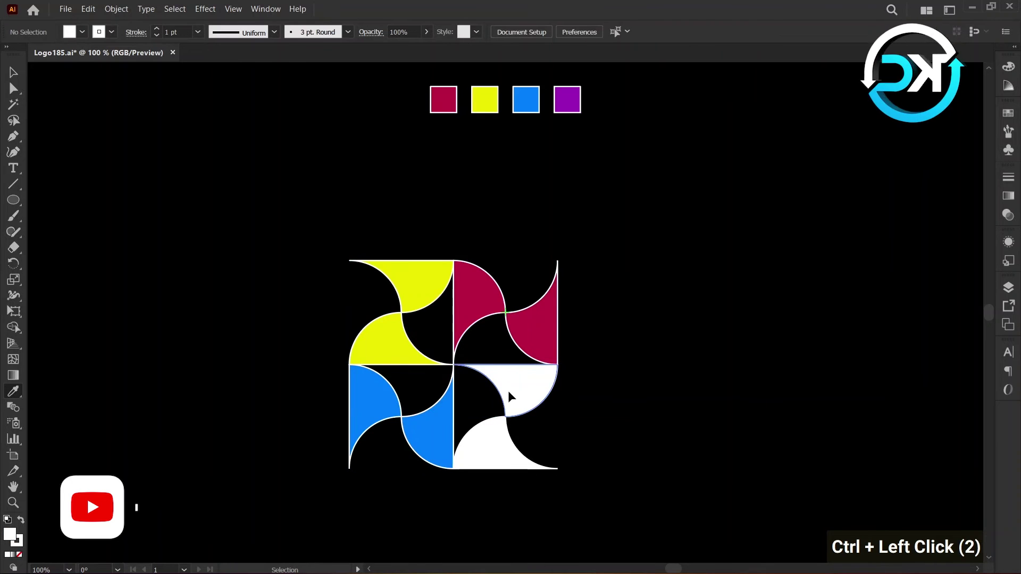
click(575, 99)
ctrl+click(490, 440)
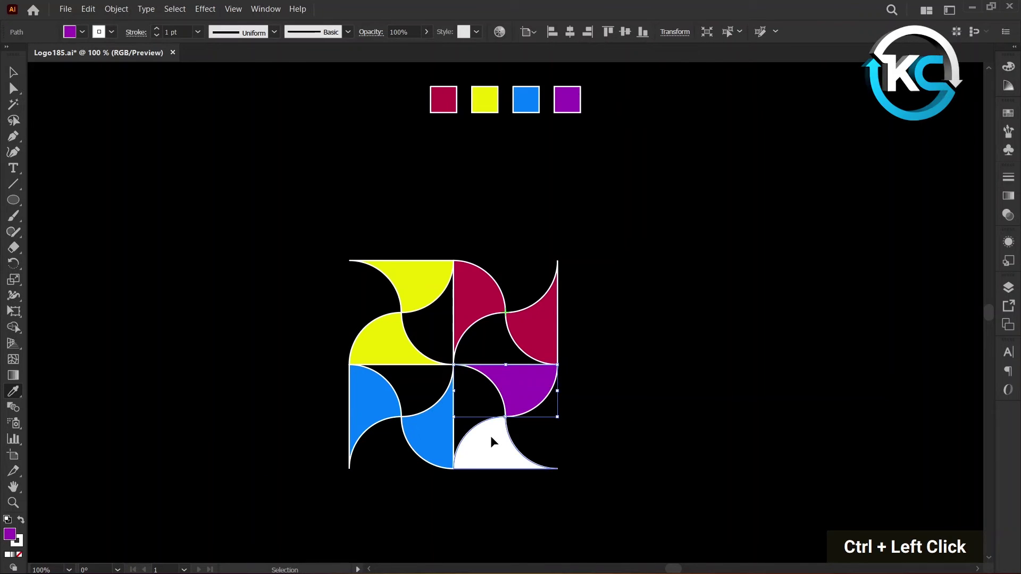
click(569, 98)
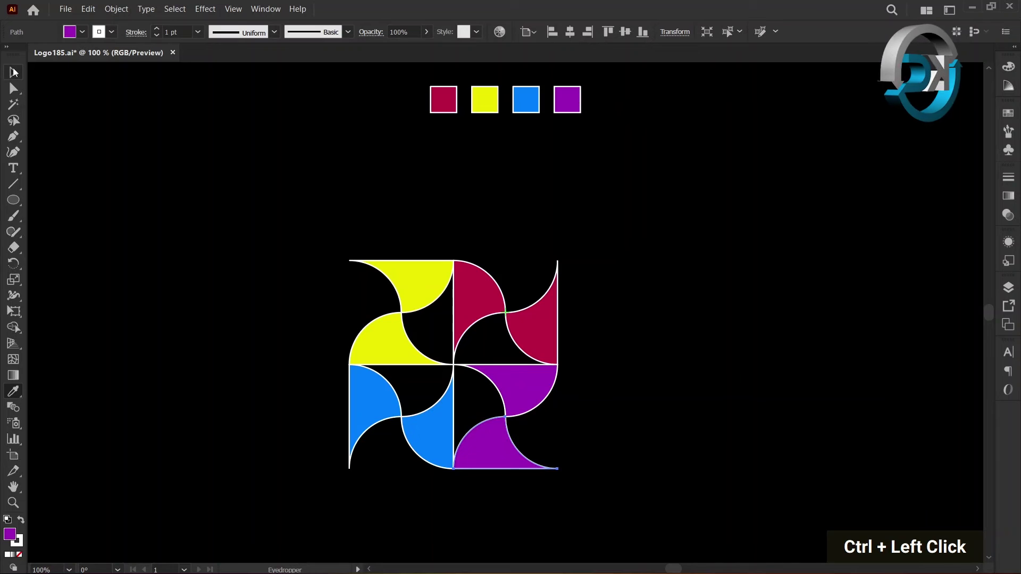
Select all the pinwheel pieces and group them
key(v)
double_click(238, 230)
drag(354, 281, 565, 486)
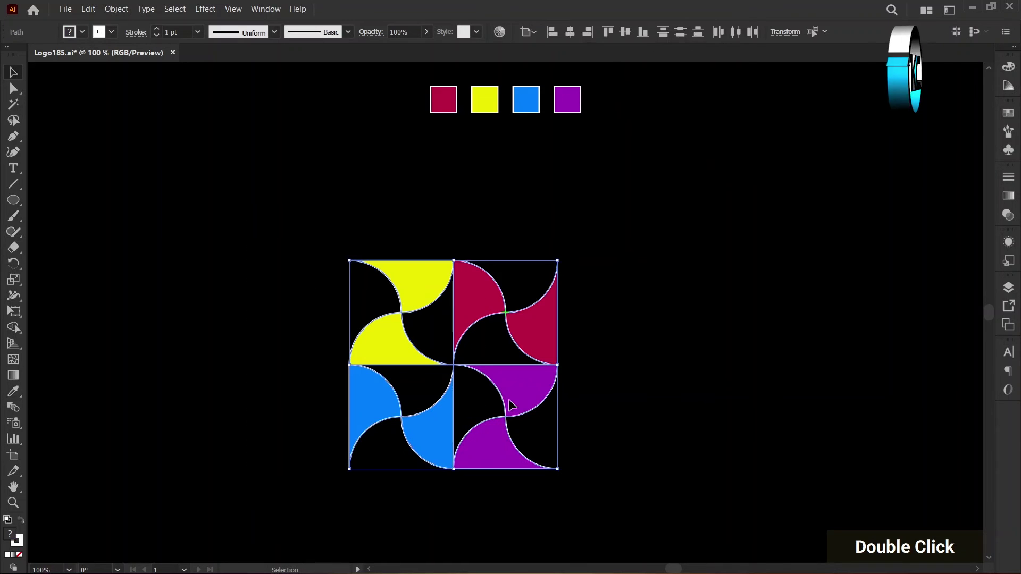
right_click(471, 278)
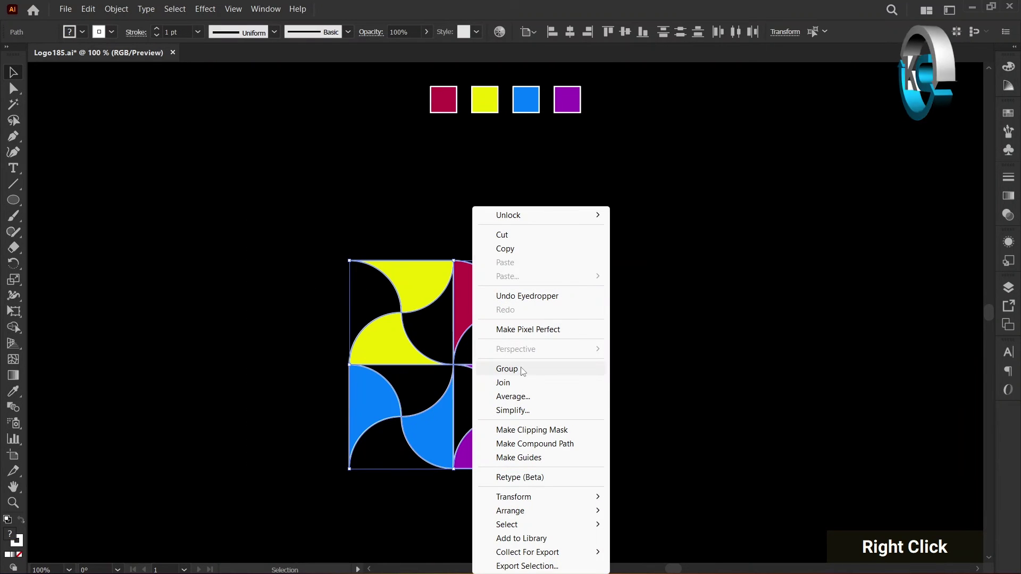
click(506, 369)
Rotate the group 45° and align it to the artboard's horizontal and vertical centre
click(579, 299)
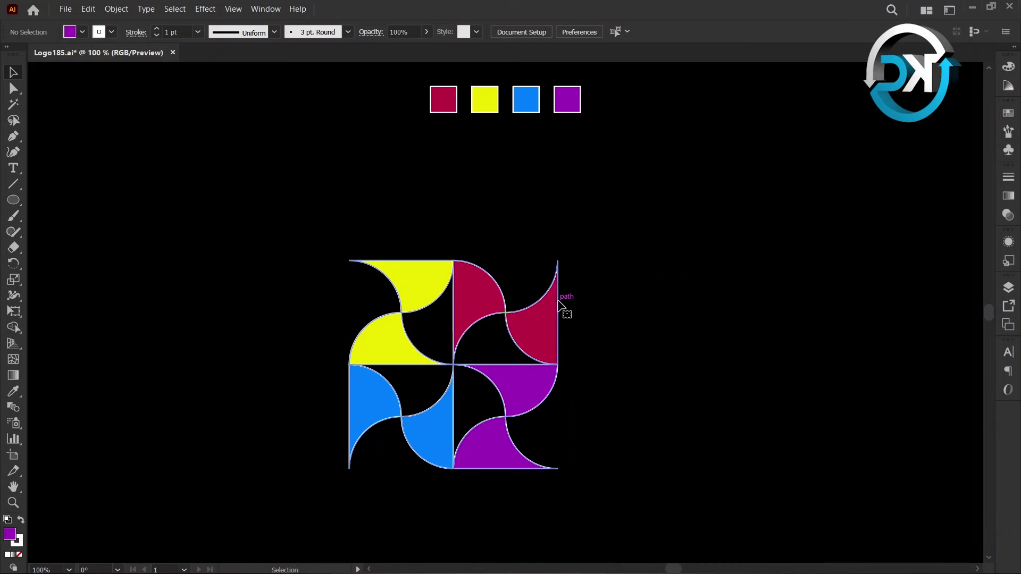
click(557, 302)
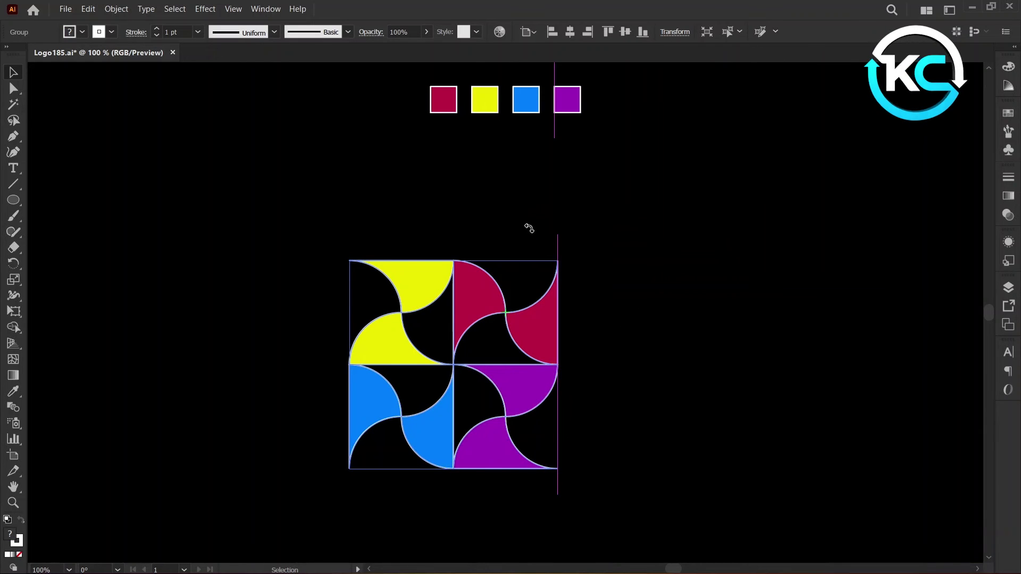
drag(529, 228, 489, 206)
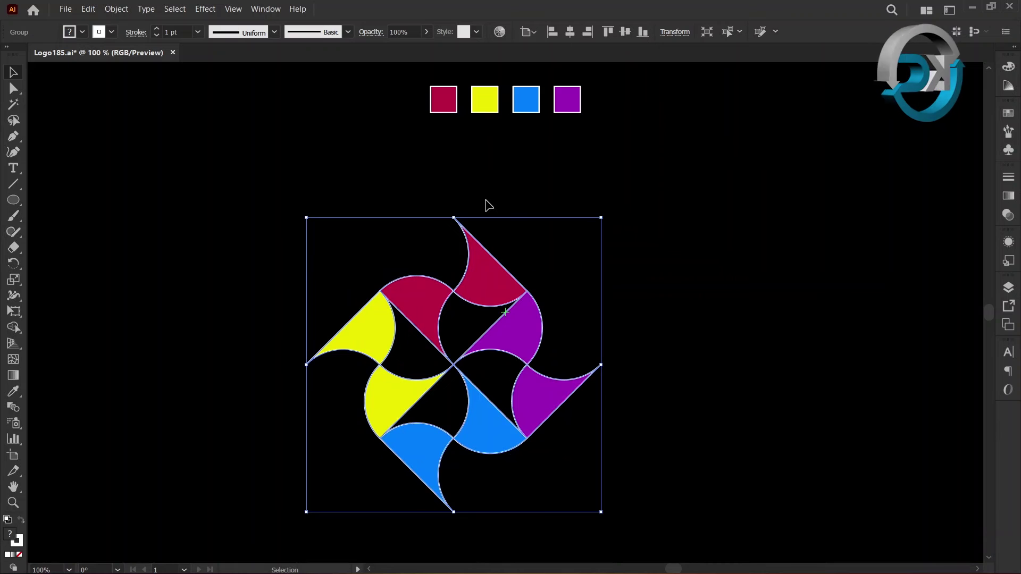
click(570, 32)
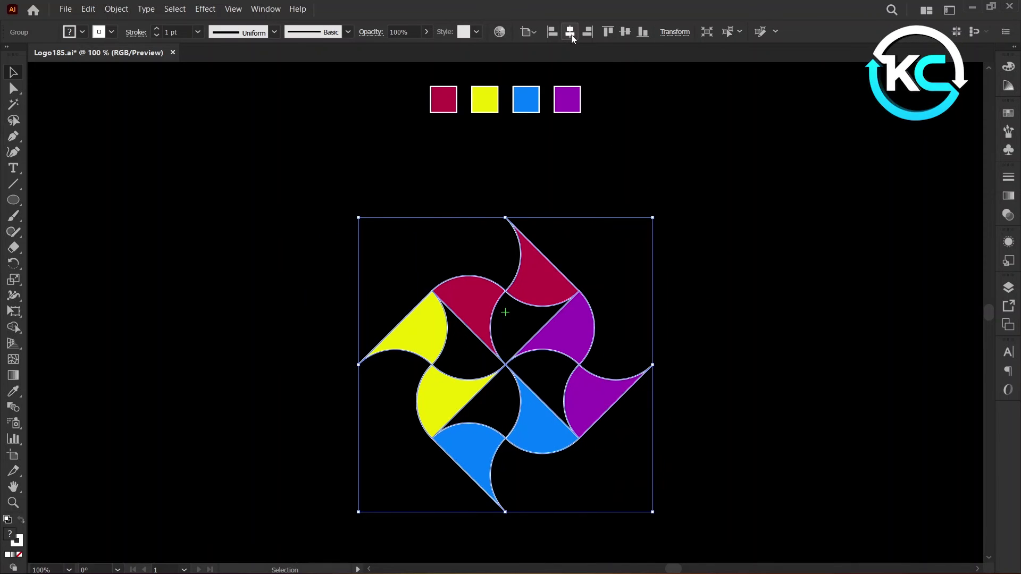
click(624, 33)
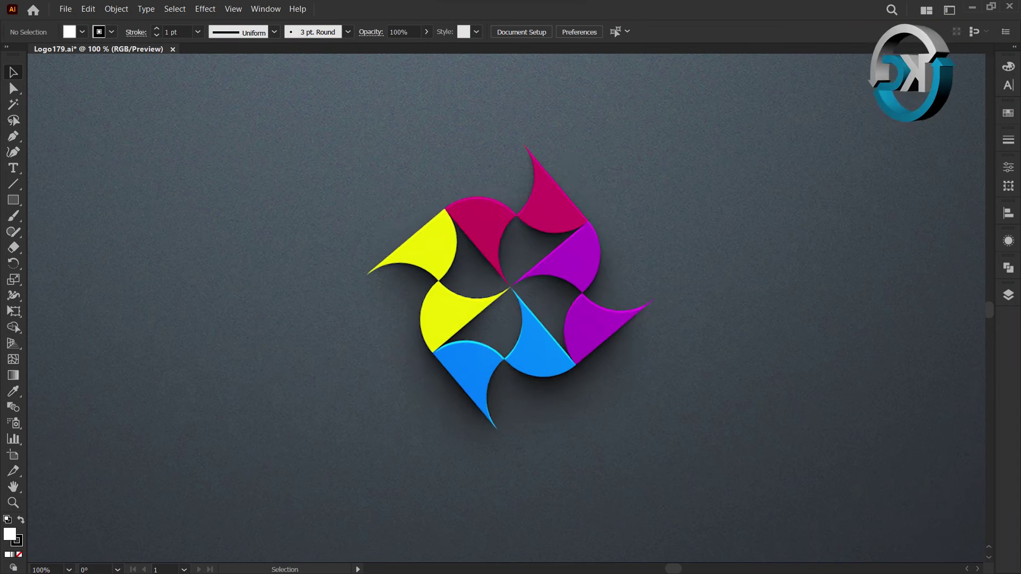